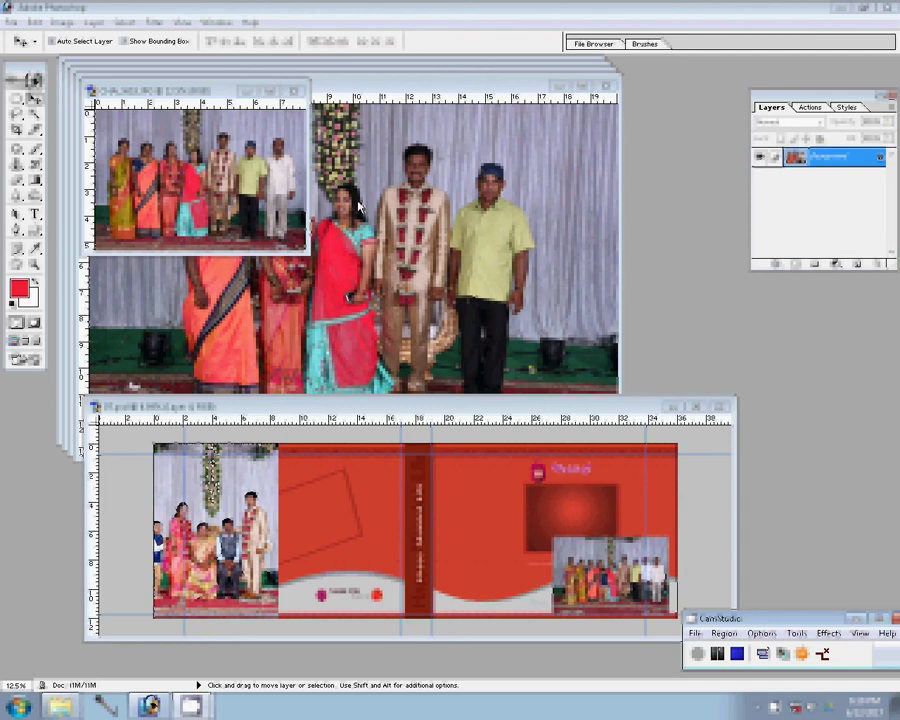
# Step: Place the group photo on the spread's right page and close CHA_3618 without saving
pyautogui.moveTo(358, 207); pyautogui.dragTo(600, 495)
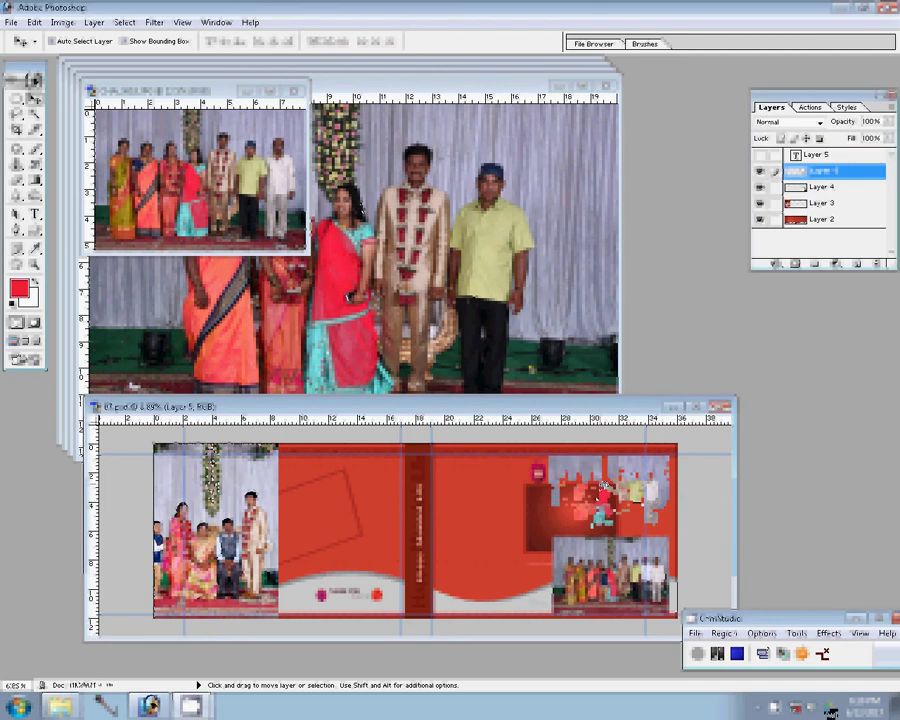
pyautogui.click(427, 345)
pyautogui.hotkey('ctrl', 'w')
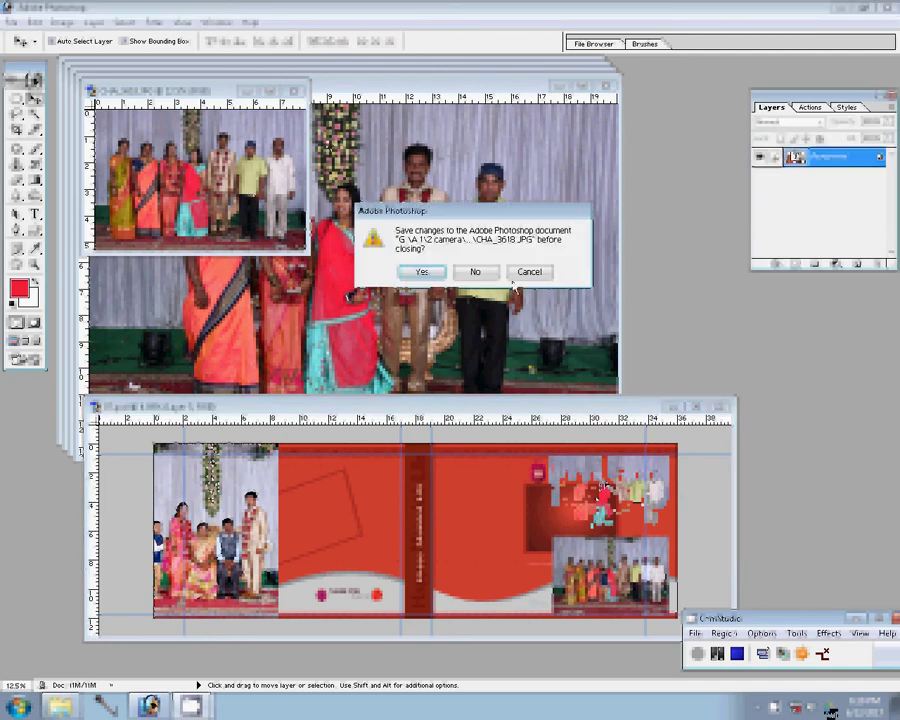
pyautogui.click(518, 274)
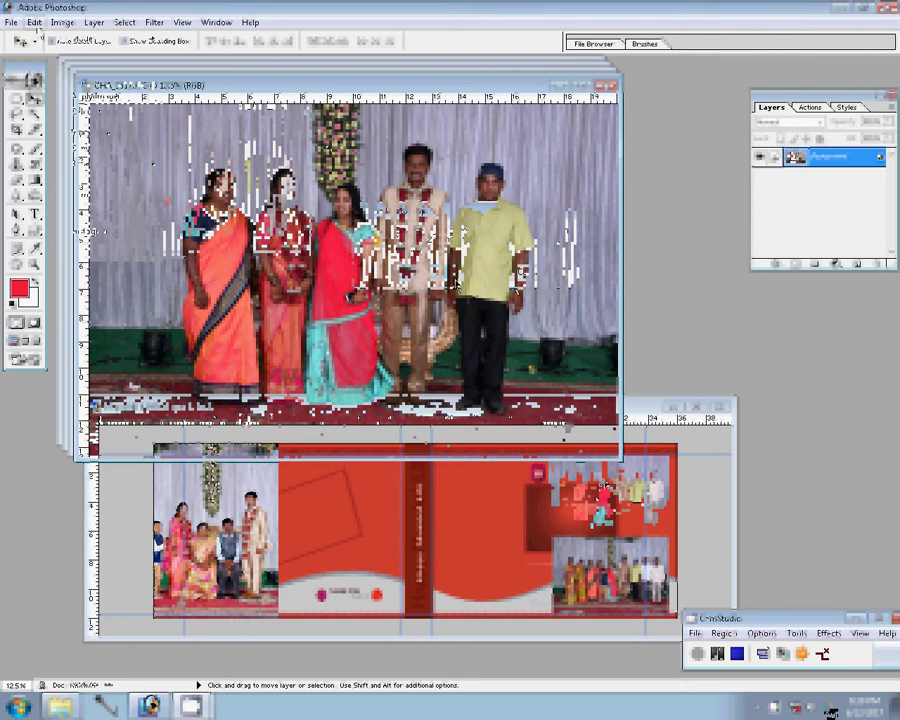
# Step: Resize CHA_3617 to 8 inches wide and drop it into the album spread
pyautogui.hotkey('ctrl', 'alt', 'i')
pyautogui.moveTo(318, 277); pyautogui.dragTo(293, 281)
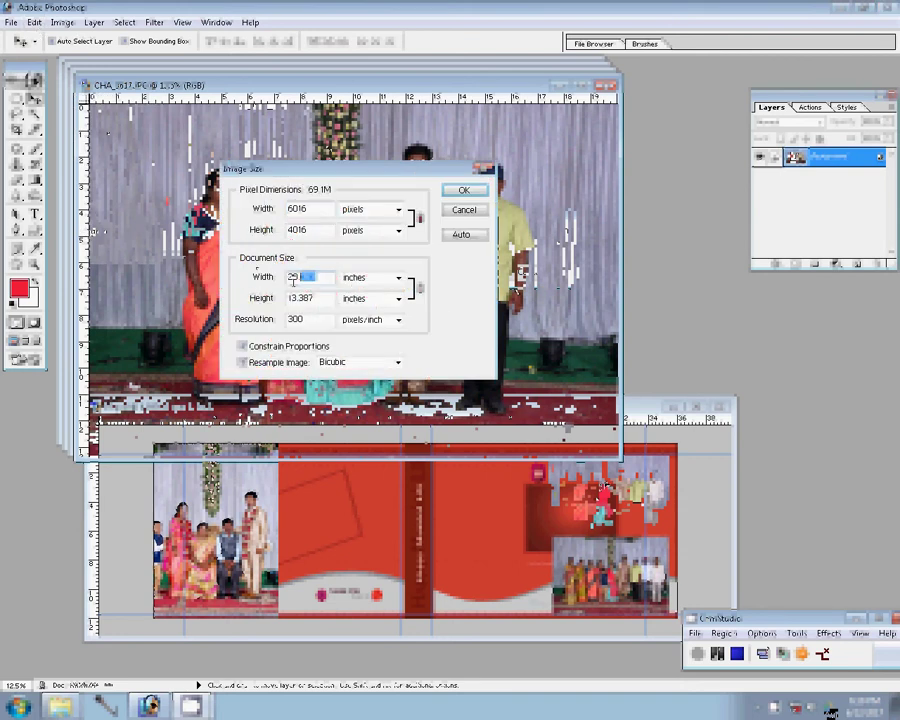
pyautogui.write('22.92')
pyautogui.write('8')
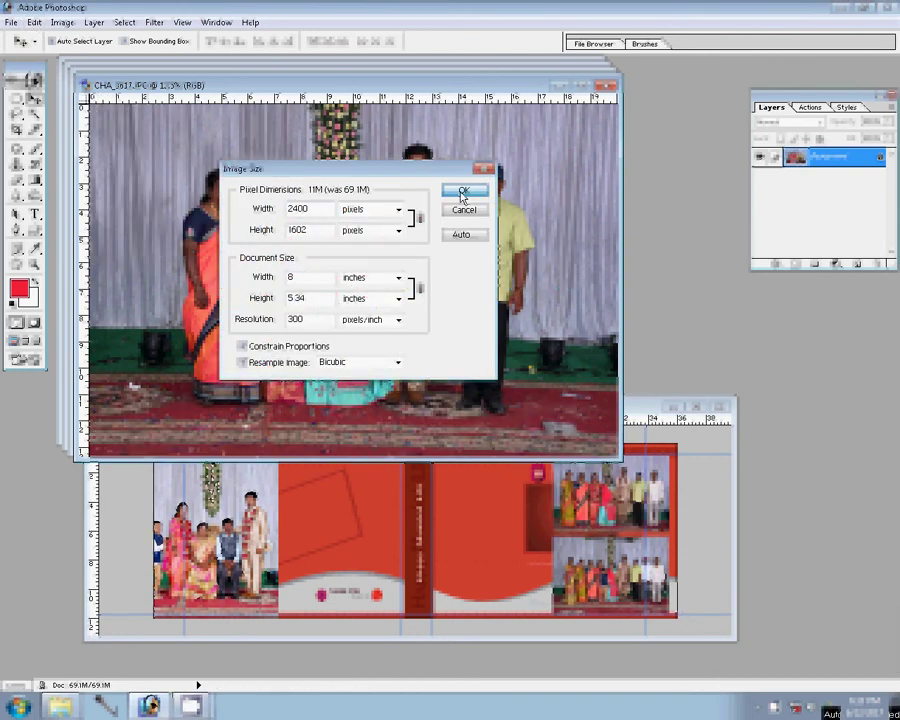
pyautogui.click(460, 191)
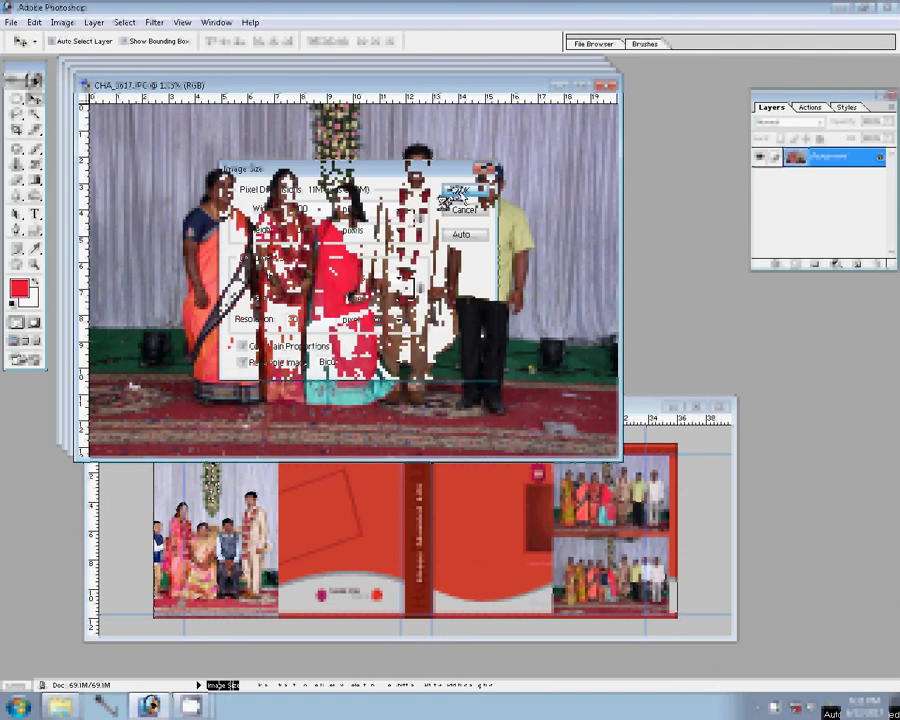
pyautogui.moveTo(475, 491); pyautogui.dragTo(475, 491)
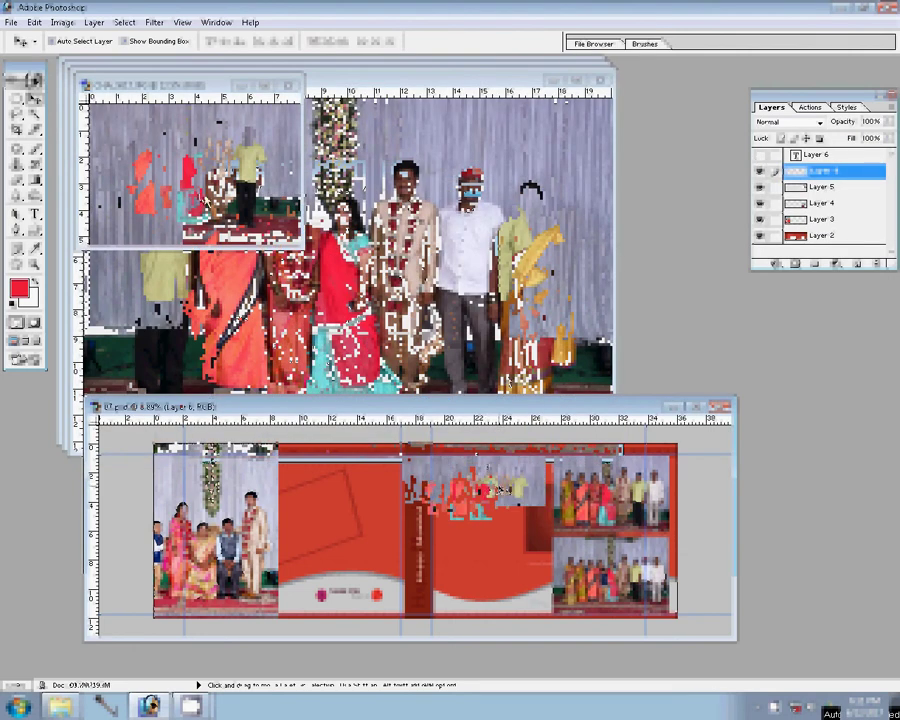
pyautogui.click(289, 86)
# Step: Resize CHA_3612 and place it at the lower left of the right page
pyautogui.press('n')
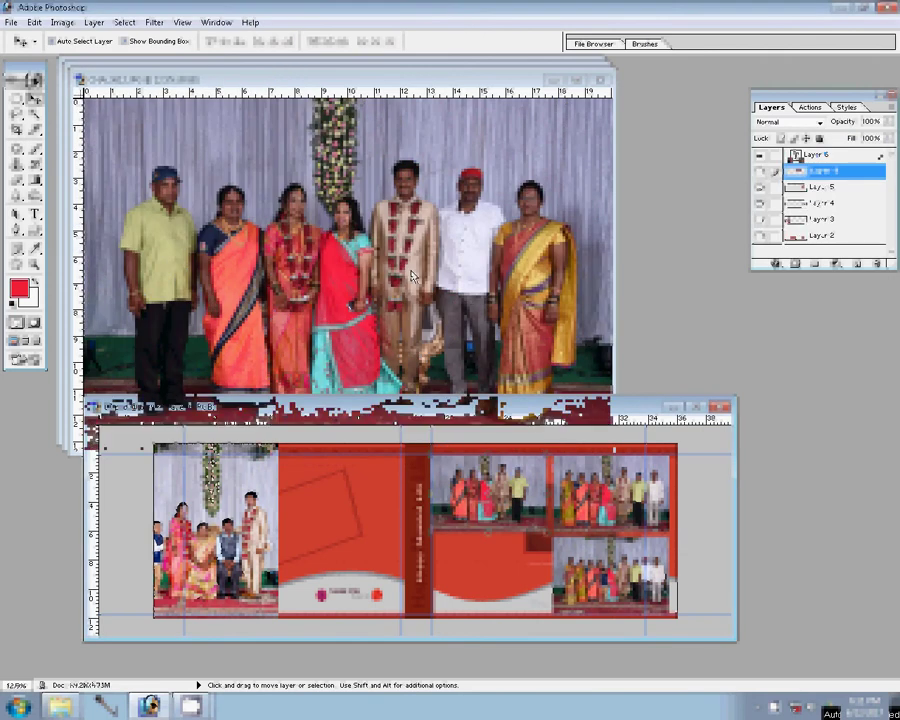
pyautogui.hotkey('ctrl', 'alt', 'i')
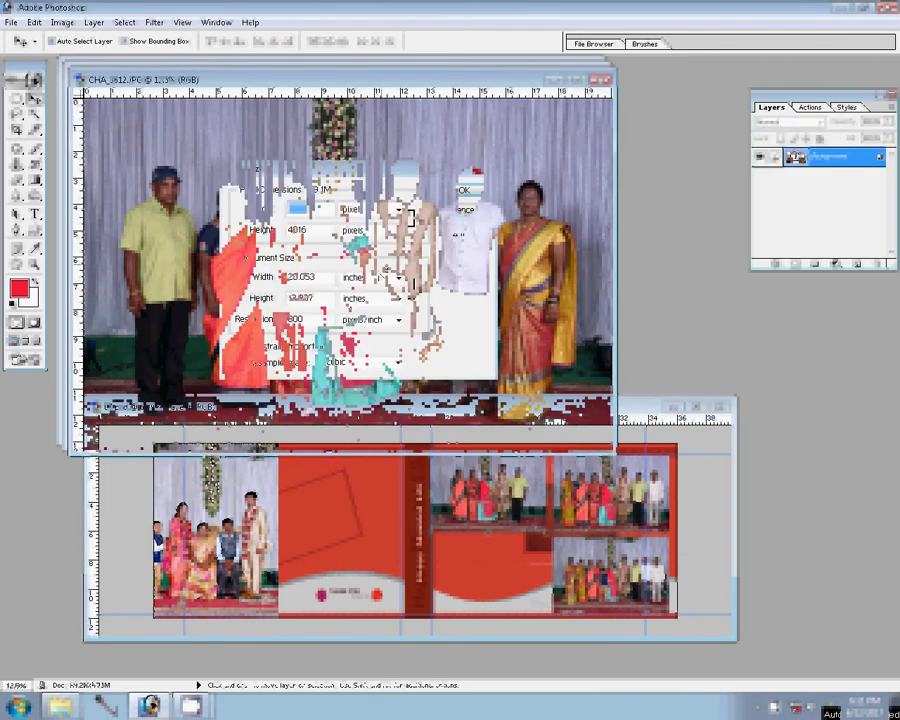
pyautogui.press('Return')
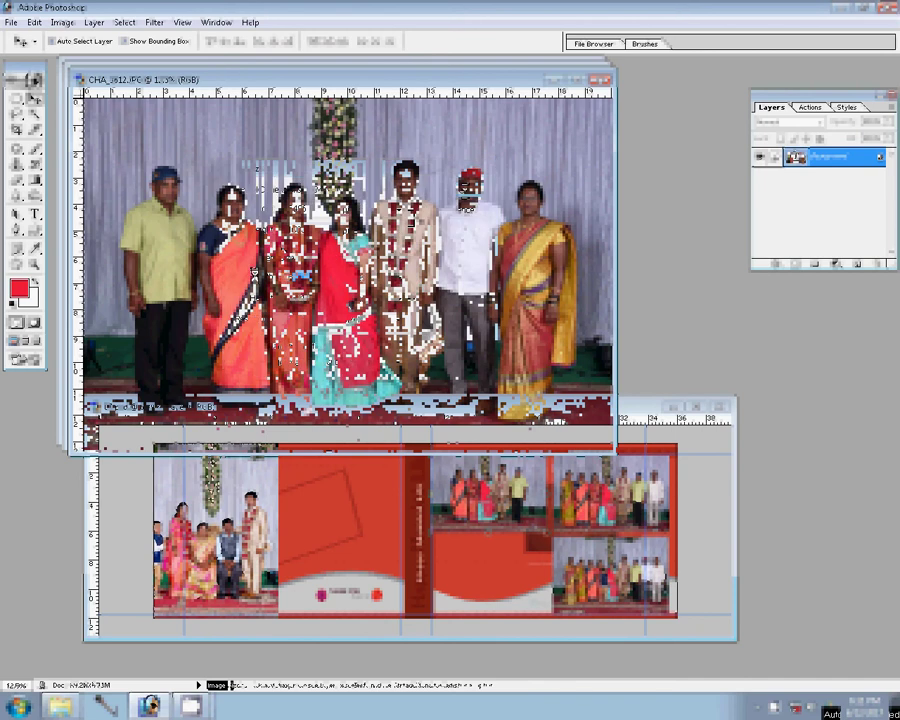
pyautogui.moveTo(340, 280); pyautogui.dragTo(472, 576)
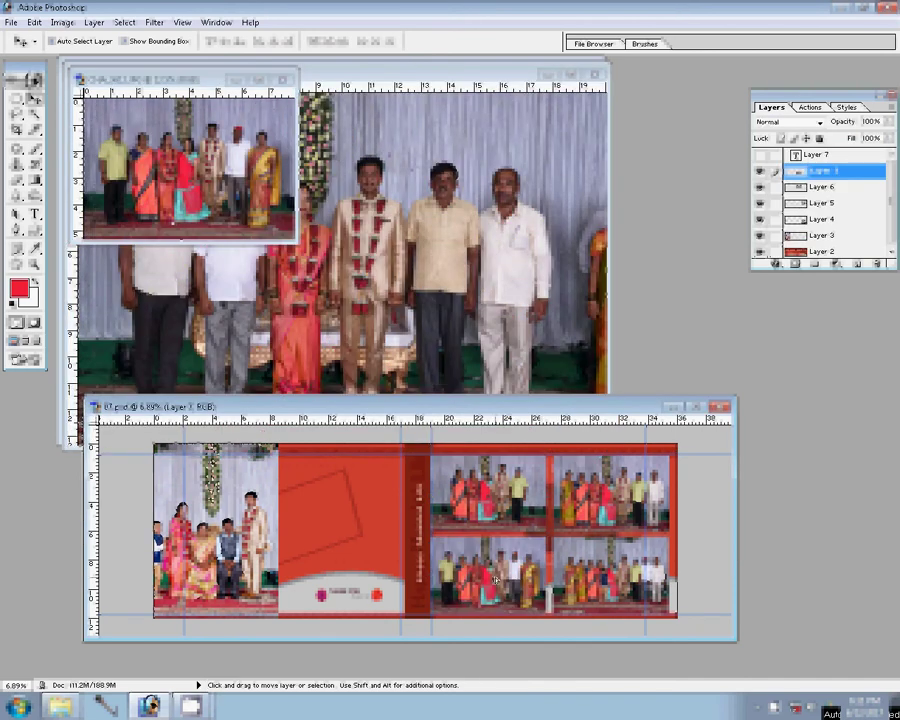
# Step: Close CHA_3612 unsaved, then resize CHA_3611 to width 24 and place it on the inner left page
pyautogui.click(594, 74)
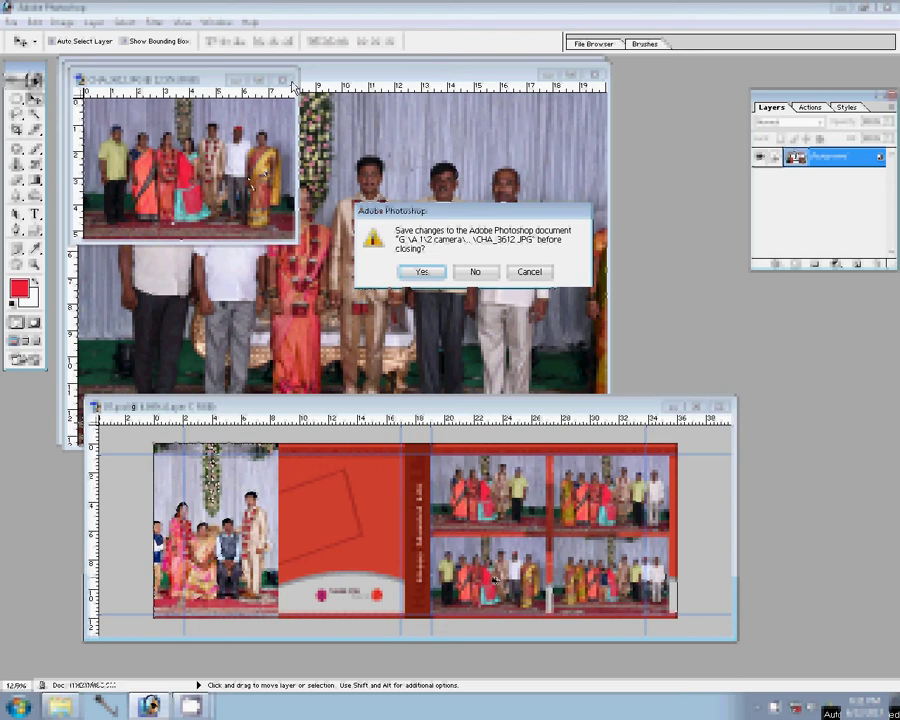
pyautogui.click(480, 273)
pyautogui.hotkey('ctrl', 'alt', 'i')
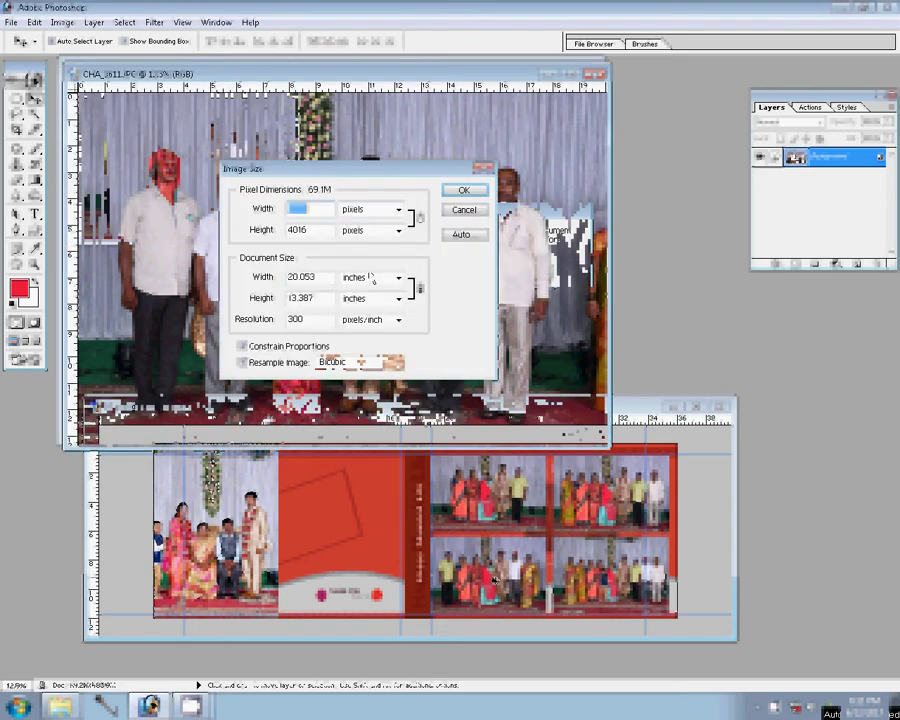
pyautogui.write('24')
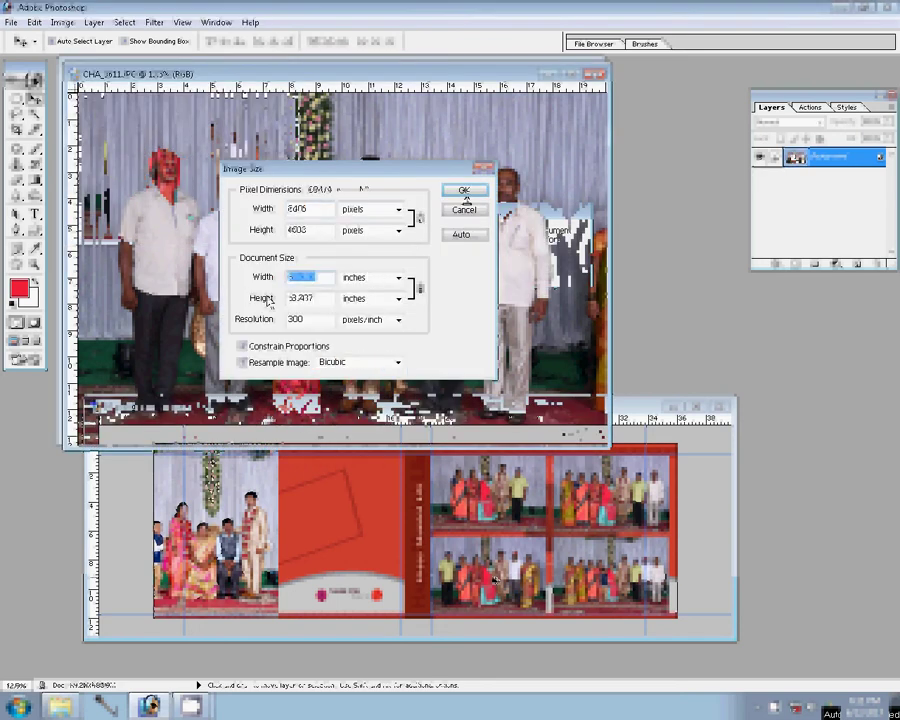
pyautogui.click(463, 190)
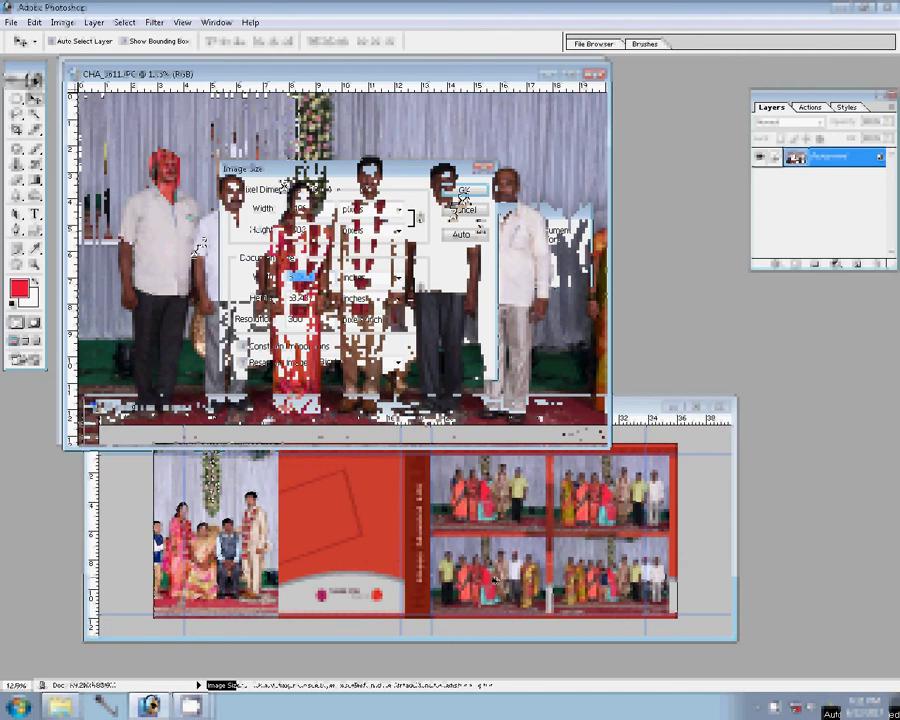
pyautogui.moveTo(197, 258)
pyautogui.mouseDown()
pyautogui.moveTo(366, 510)
pyautogui.moveTo(331, 477)
pyautogui.mouseUp()
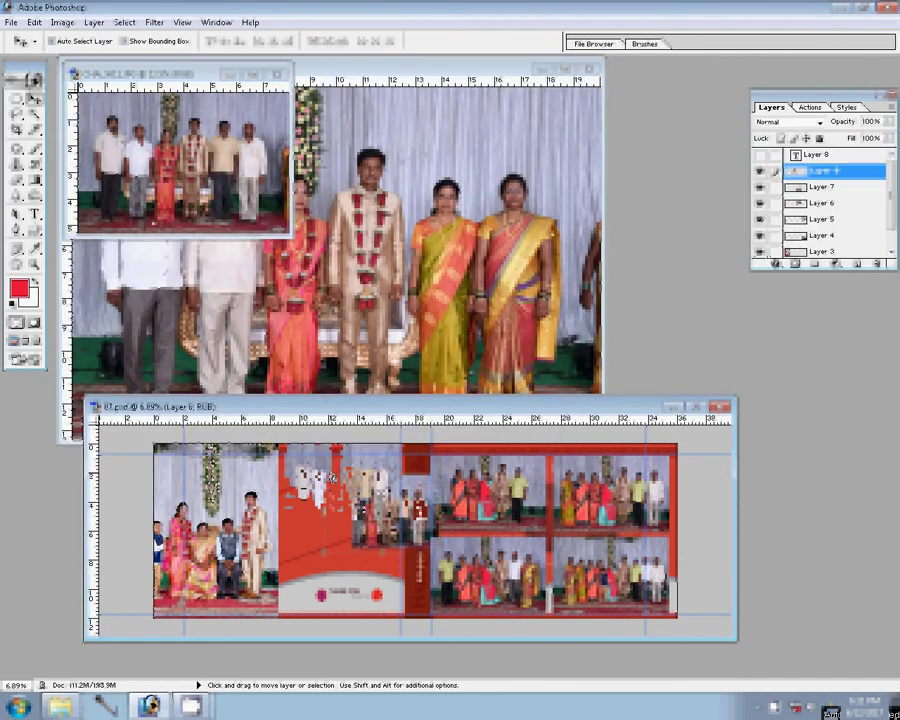
pyautogui.click(156, 137)
# Step: Close CHA_3611 unsaved, resize CHA_3607, and place it on the inner left page
pyautogui.hotkey('ctrl', 'w')
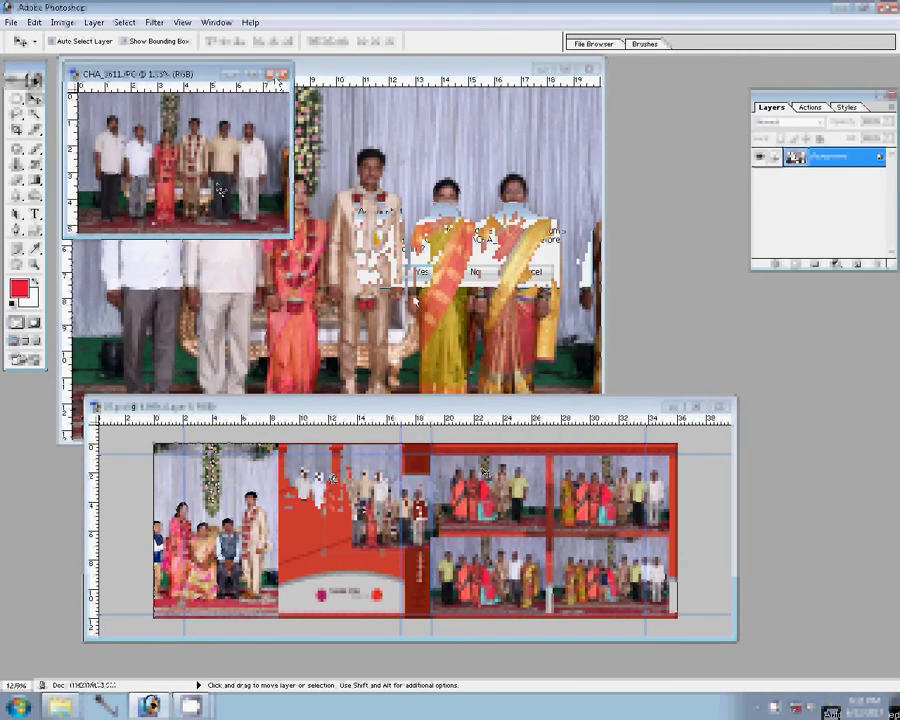
pyautogui.press('n')
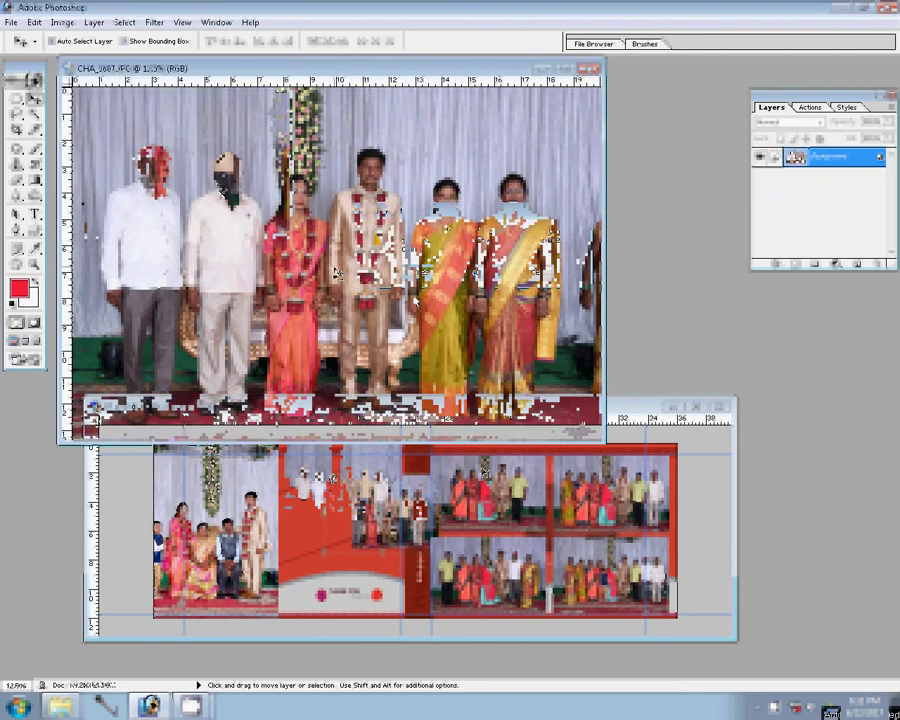
pyautogui.hotkey('ctrl', 'alt', 'i')
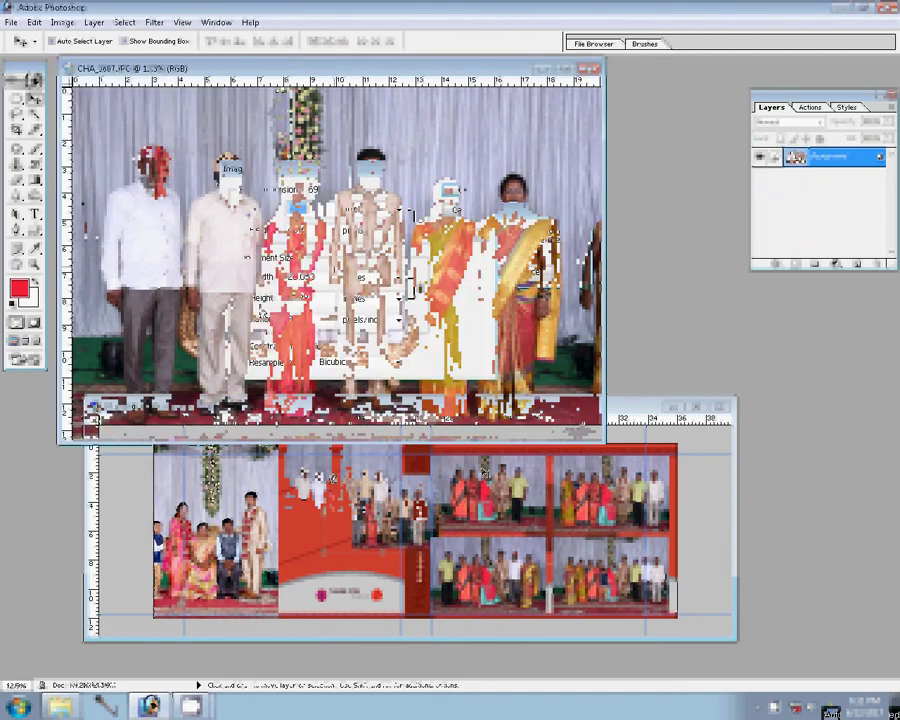
pyautogui.write('8')
pyautogui.press('Return')
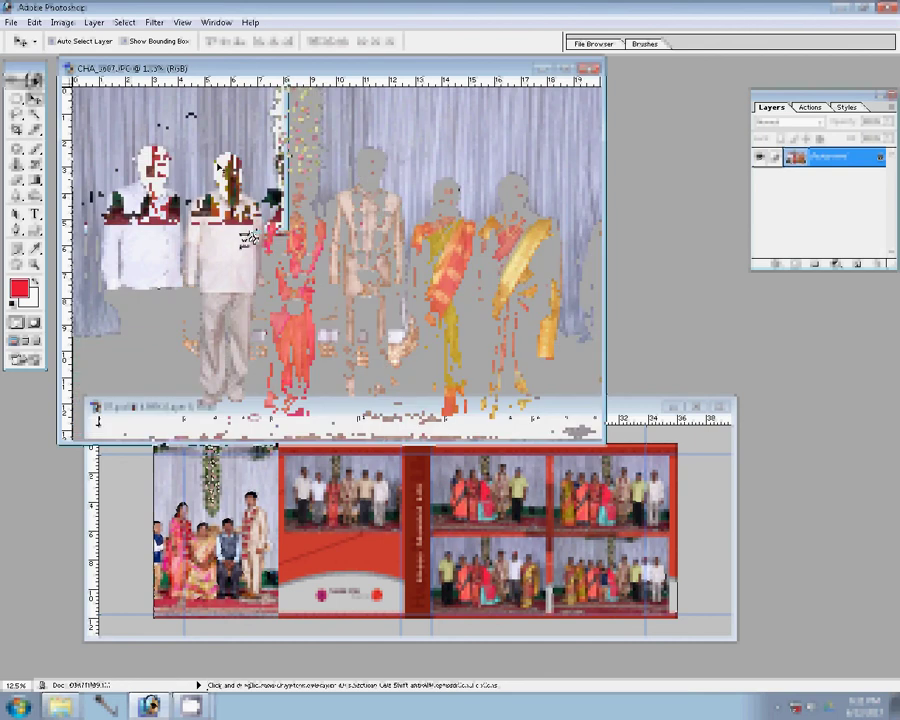
pyautogui.moveTo(252, 237); pyautogui.dragTo(333, 540)
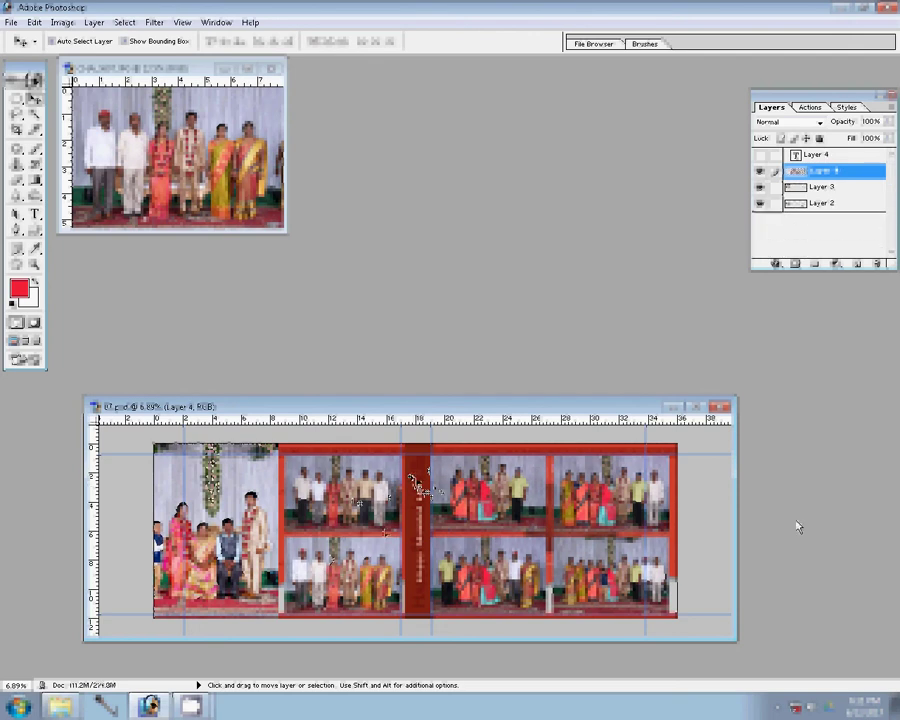
# Step: Run the Hair CUT action from the Actions palette on 07.psd
pyautogui.click(809, 107)
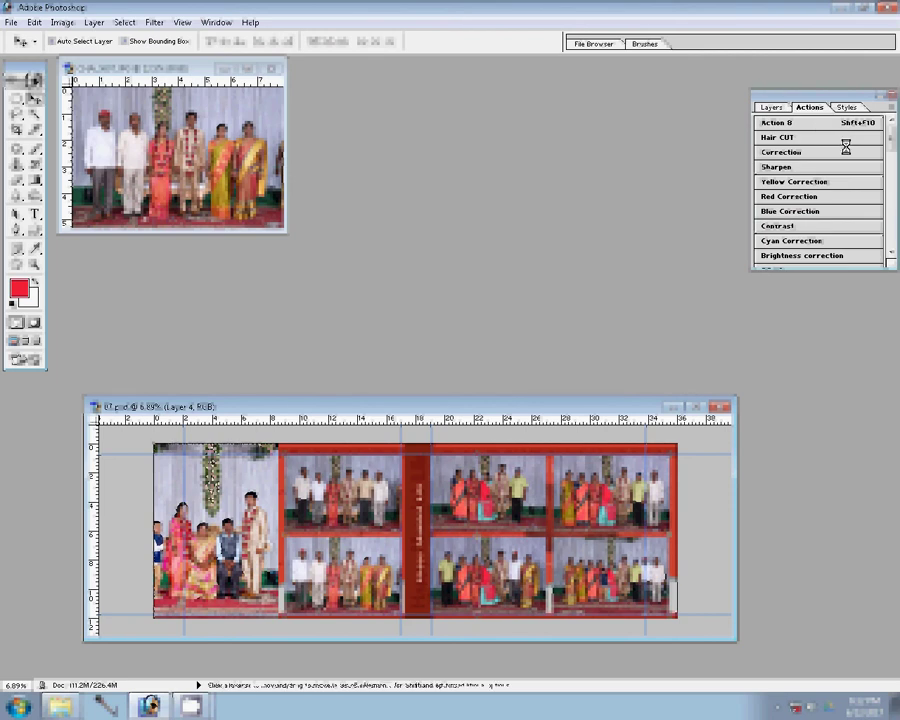
pyautogui.click(845, 141)
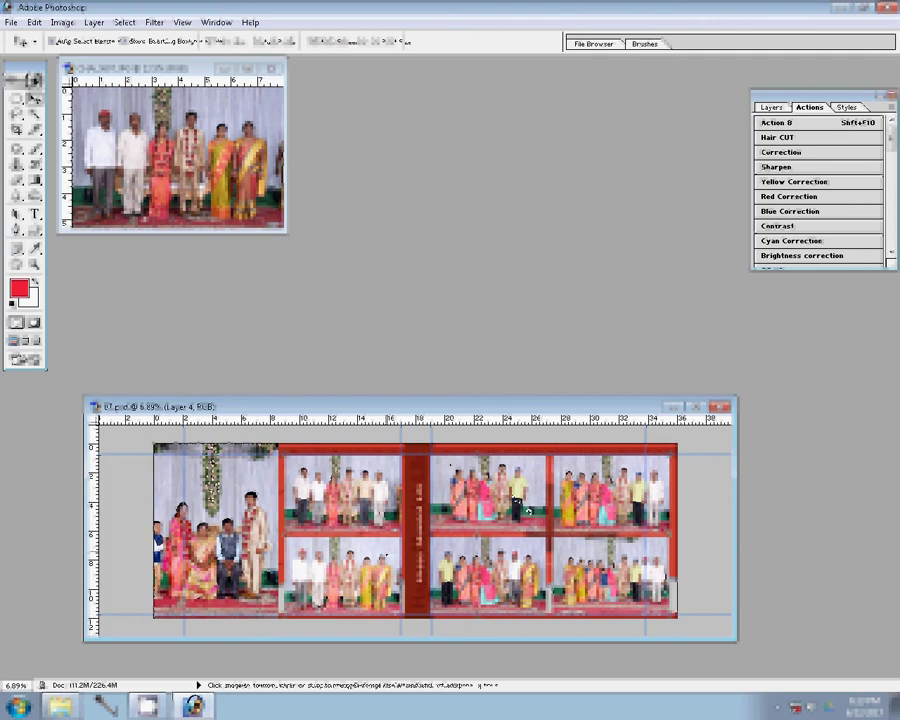
# Step: Add a 25 px pattern-filled Stroke layer style to the Layer 4 photo
pyautogui.press('z')
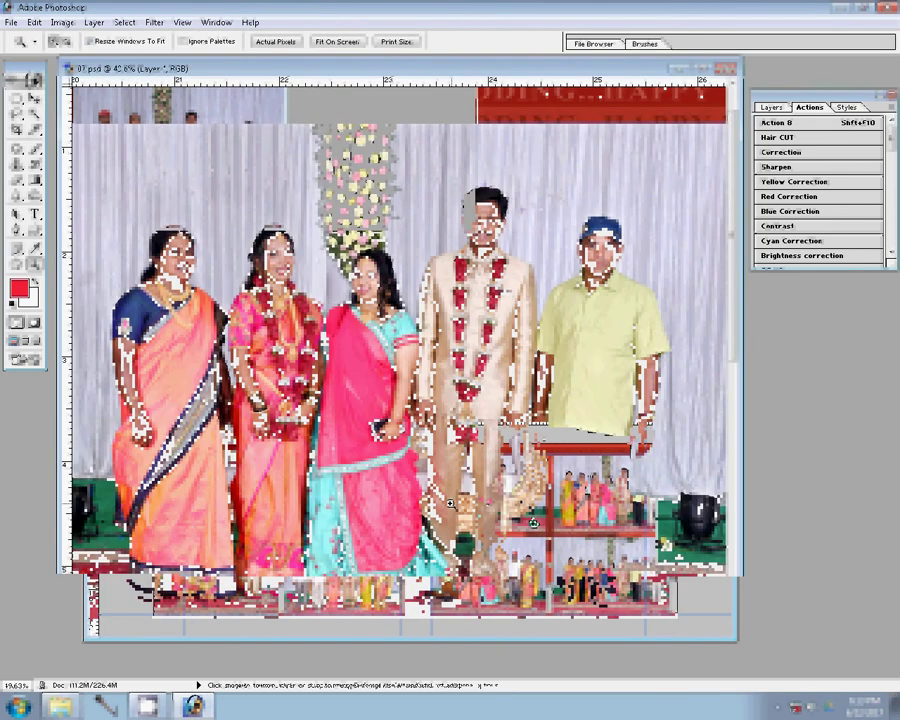
pyautogui.click(771, 107)
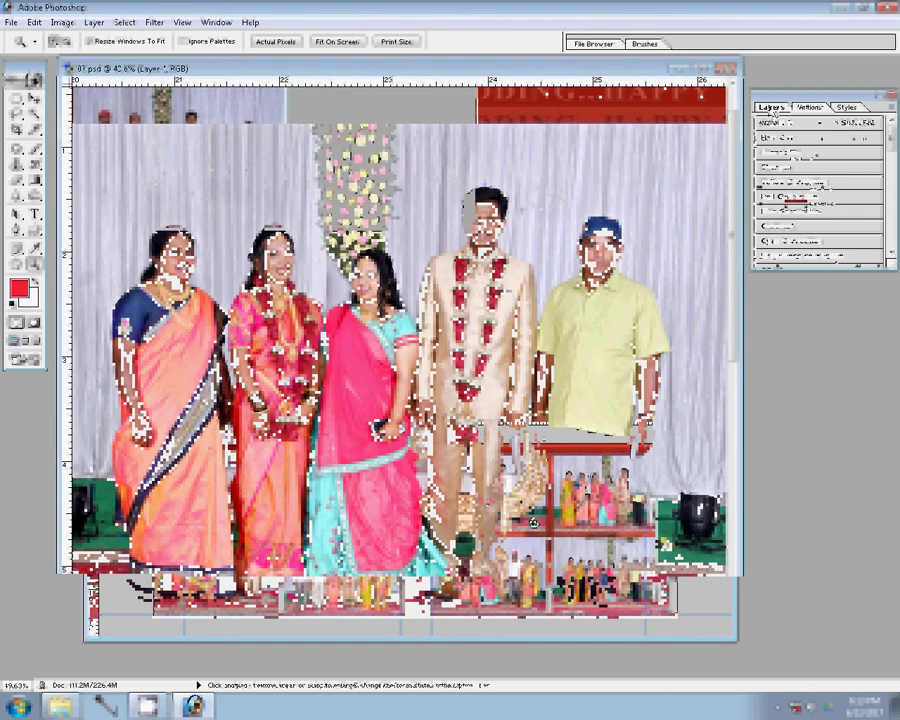
pyautogui.click(793, 263)
pyautogui.press('Escape')
pyautogui.hotkey('ctrl', '0')
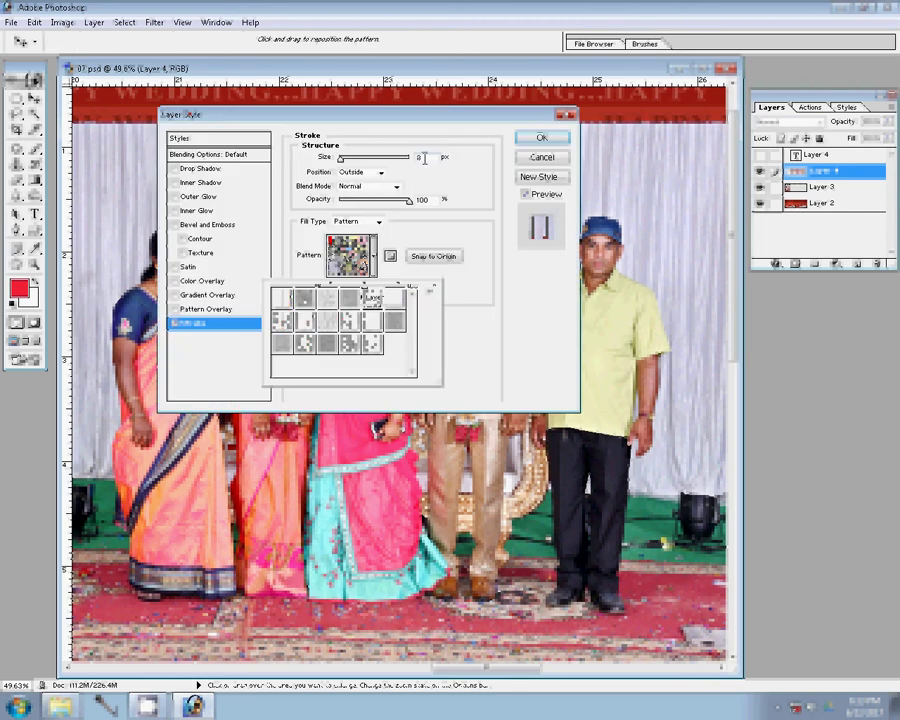
pyautogui.write('25')
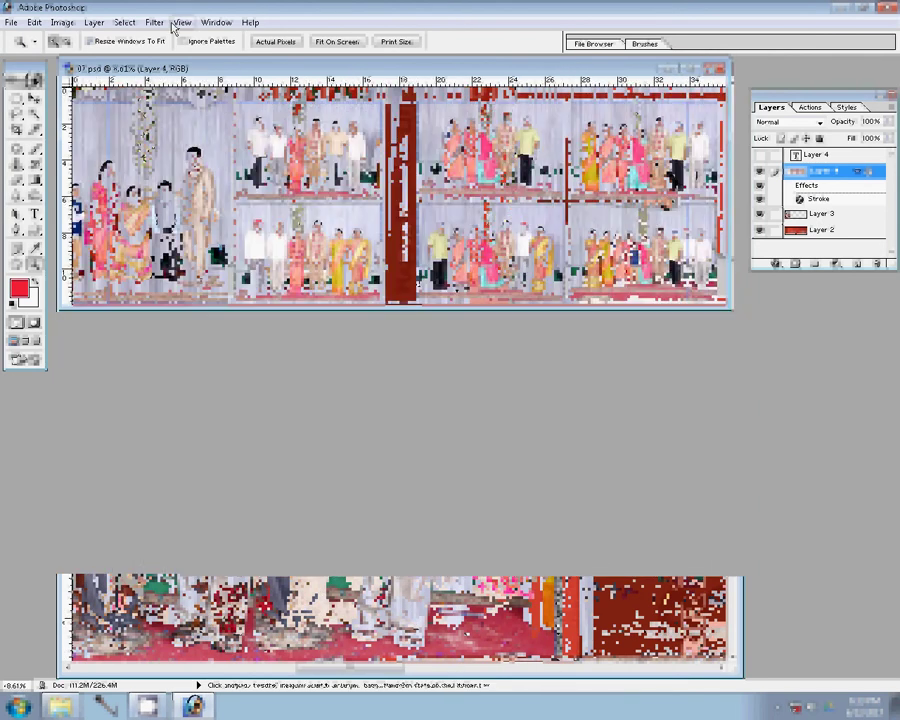
# Step: Scale Layer 3, the large left photo, to about 88% so it fits its red frame
pyautogui.press('v')
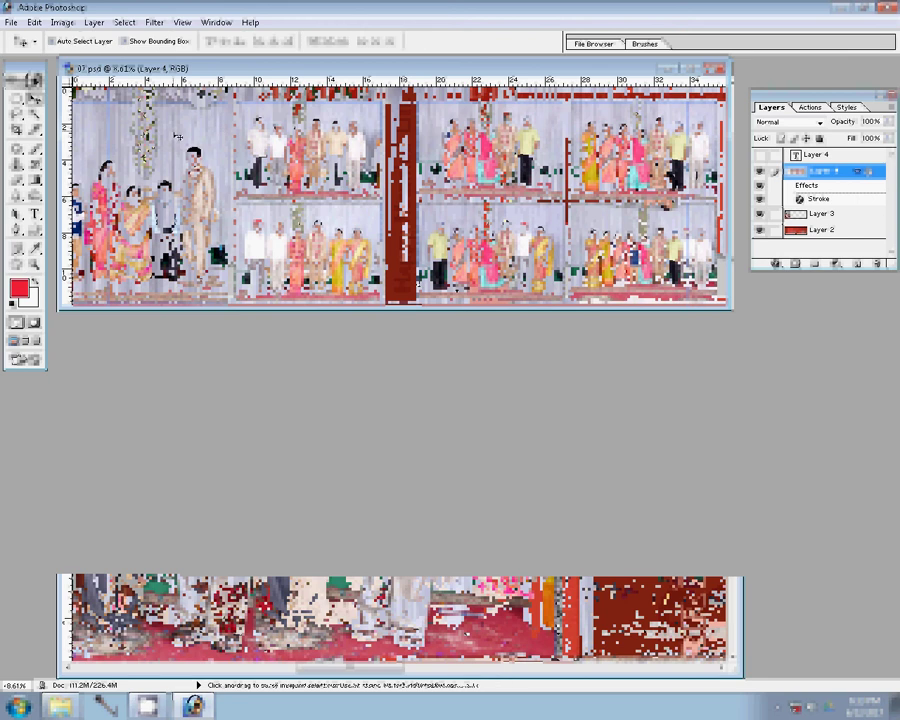
pyautogui.keyDown('ctrl'); pyautogui.click(180, 139); pyautogui.keyUp('ctrl')
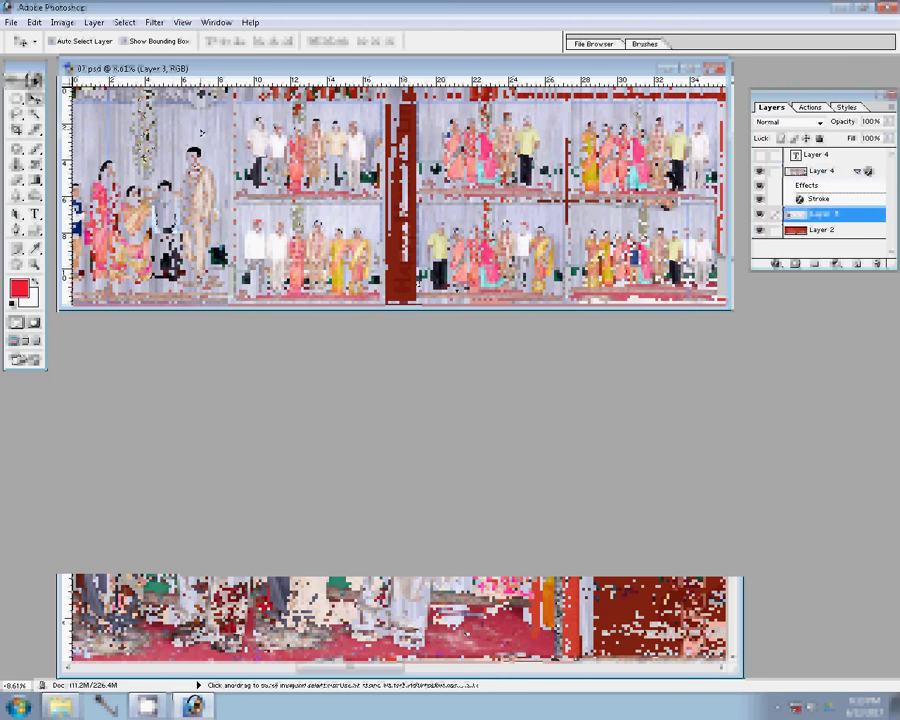
pyautogui.hotkey('ctrl', 't')
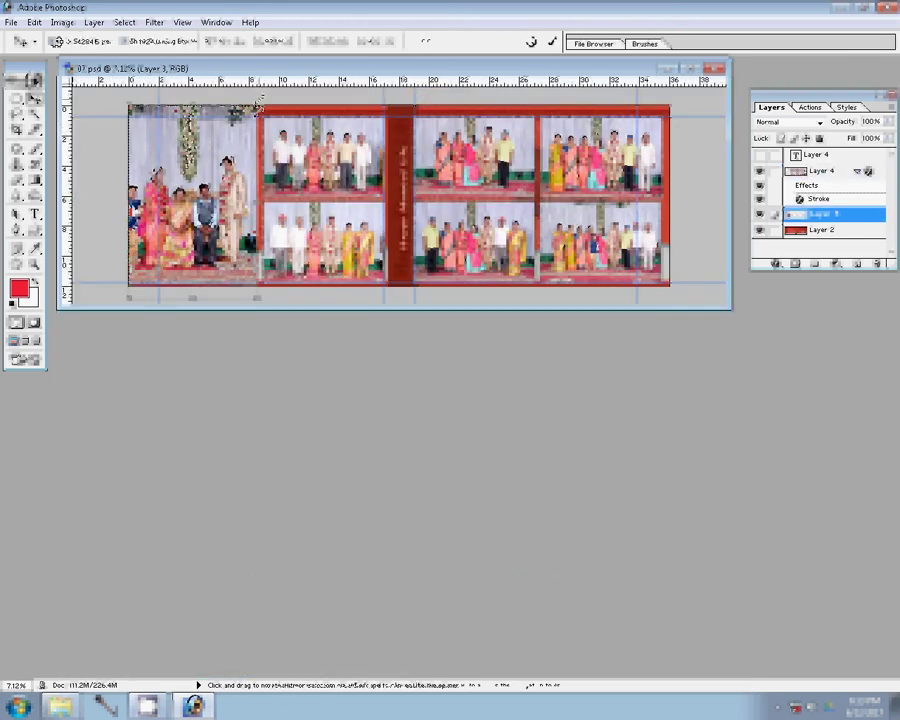
pyautogui.moveTo(262, 101); pyautogui.dragTo(258, 111)
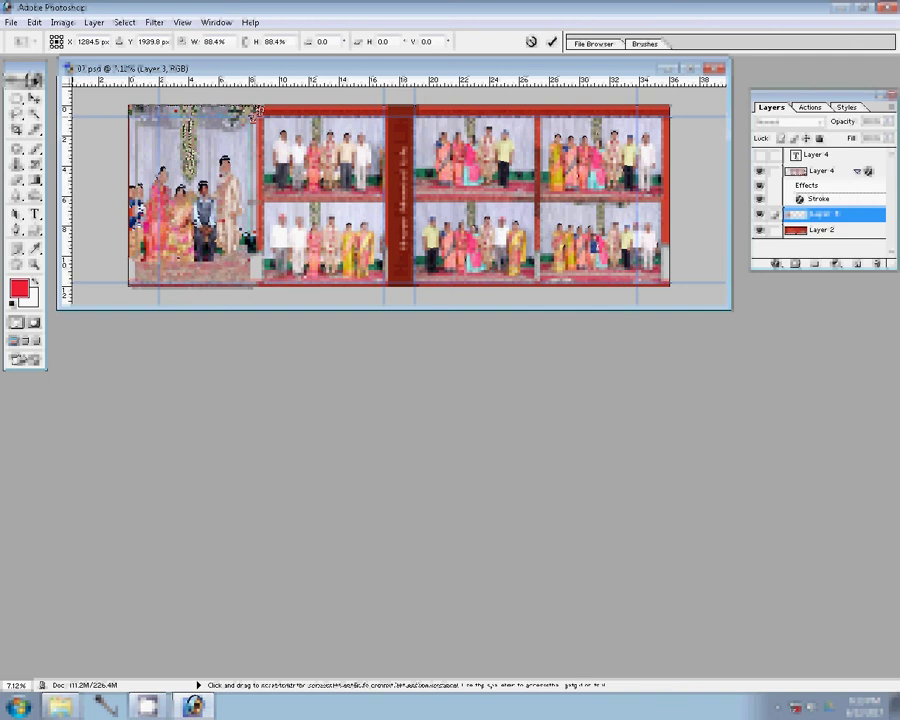
pyautogui.press('Return')
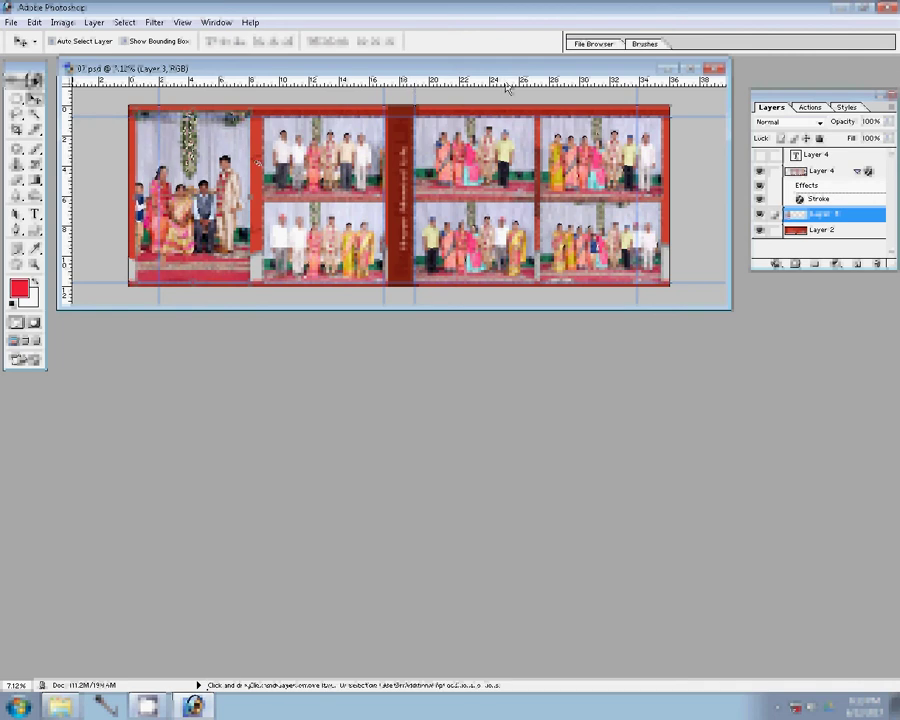
pyautogui.click(795, 263)
# Step: Give Layer 3 a pattern-filled Stroke border, then bring up Save As
pyautogui.click(335, 300)
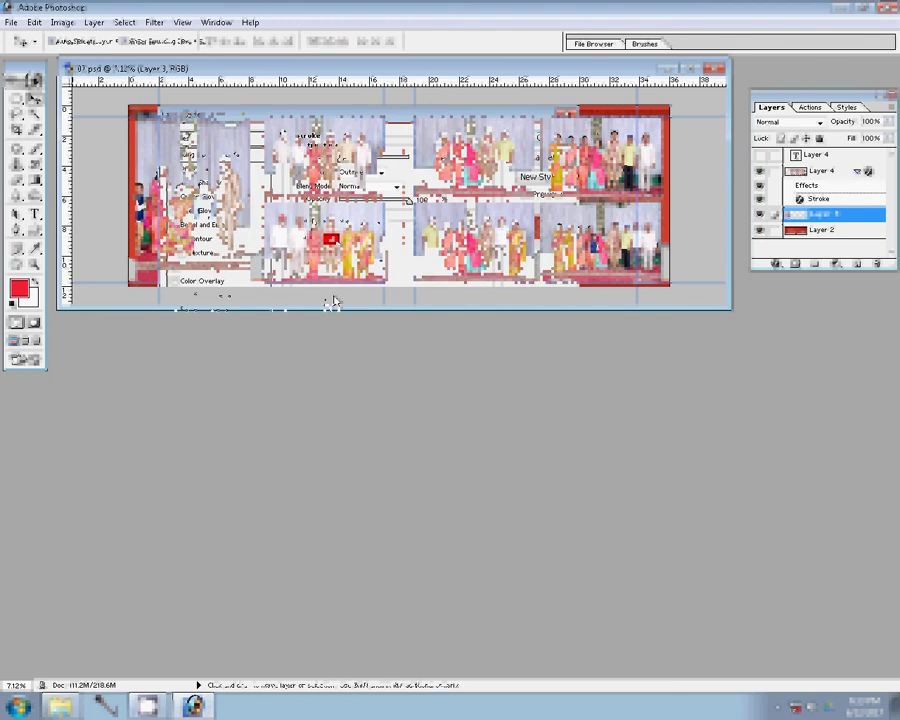
pyautogui.click(331, 244)
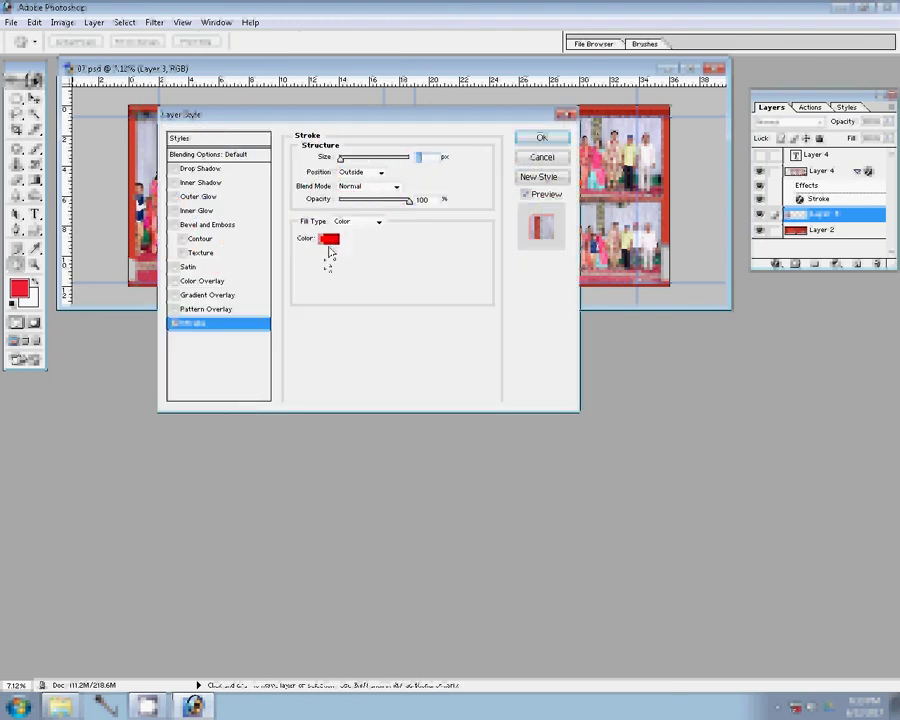
pyautogui.click(357, 222)
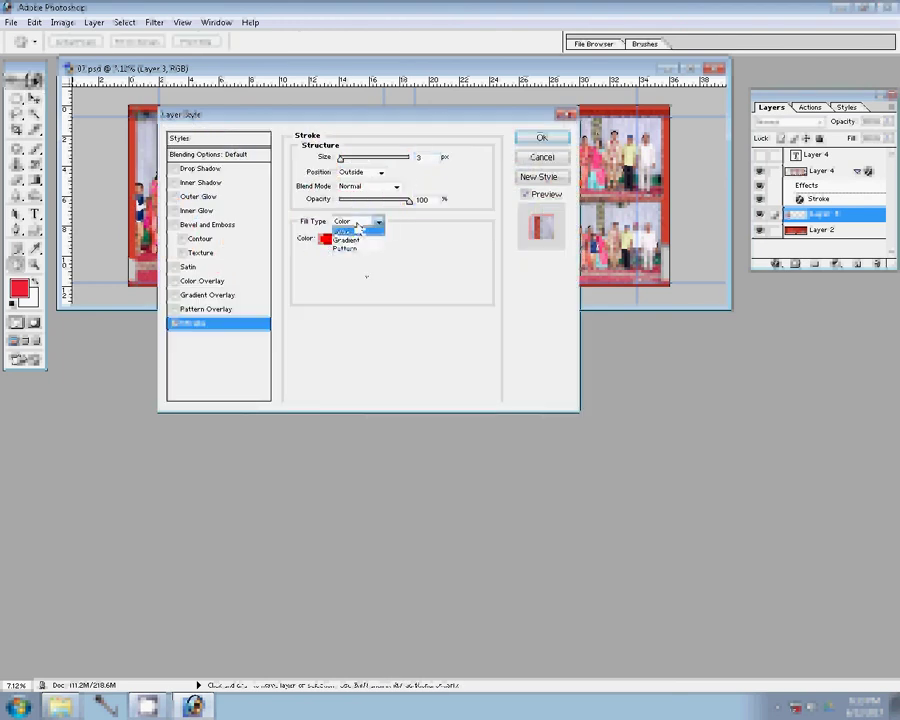
pyautogui.click(345, 248)
pyautogui.click(350, 256)
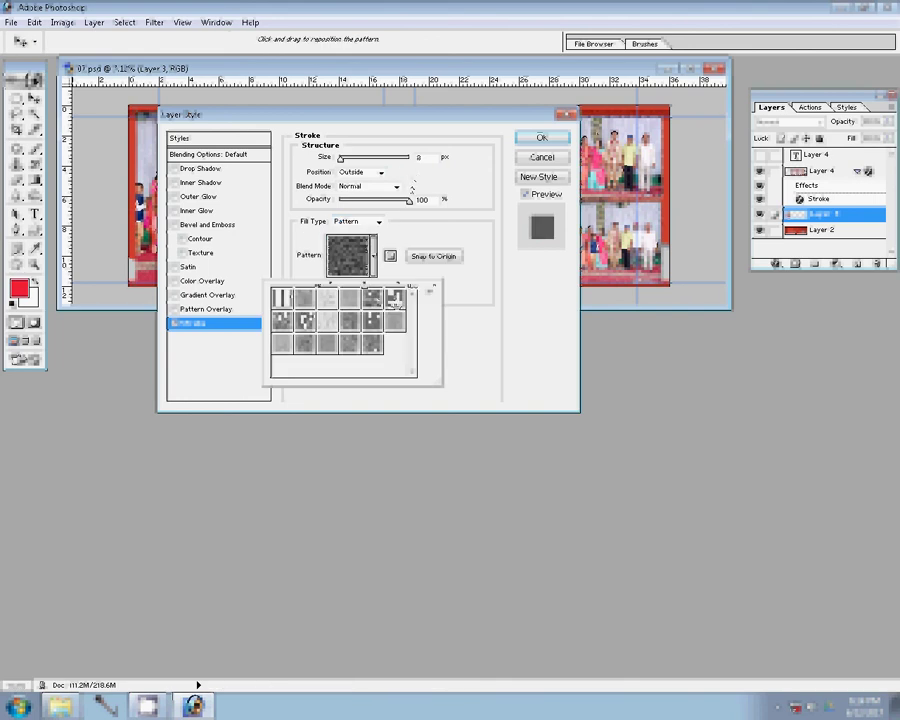
pyautogui.doubleClick(396, 302)
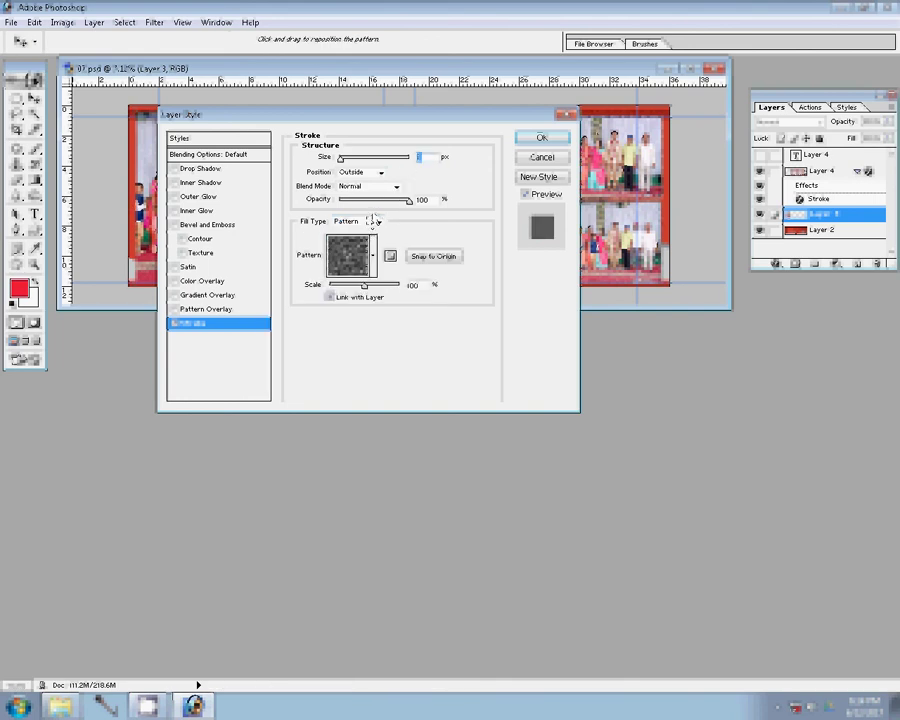
pyautogui.click(540, 138)
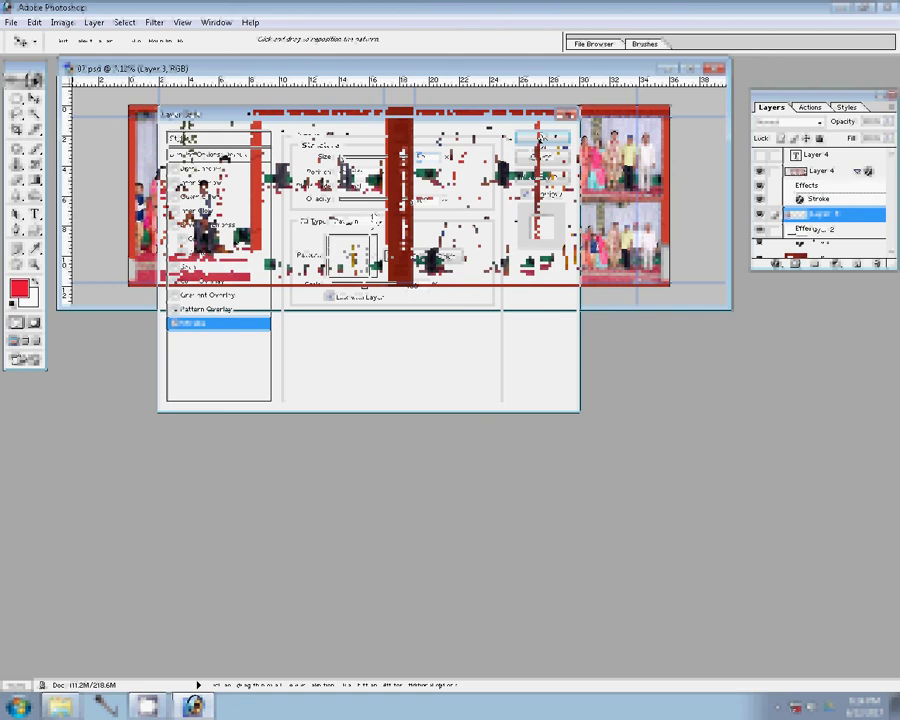
pyautogui.hotkey('ctrl', 'shift', 's')
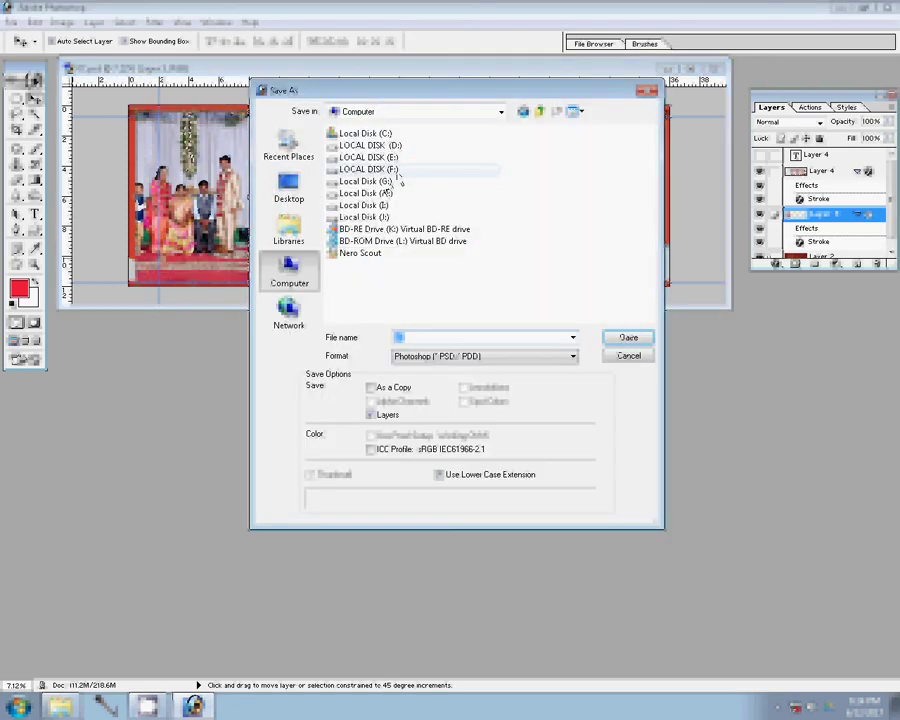
# Step: Save the layered spread as 54 in Photoshop format inside the 00 folder
pyautogui.doubleClick(384, 182)
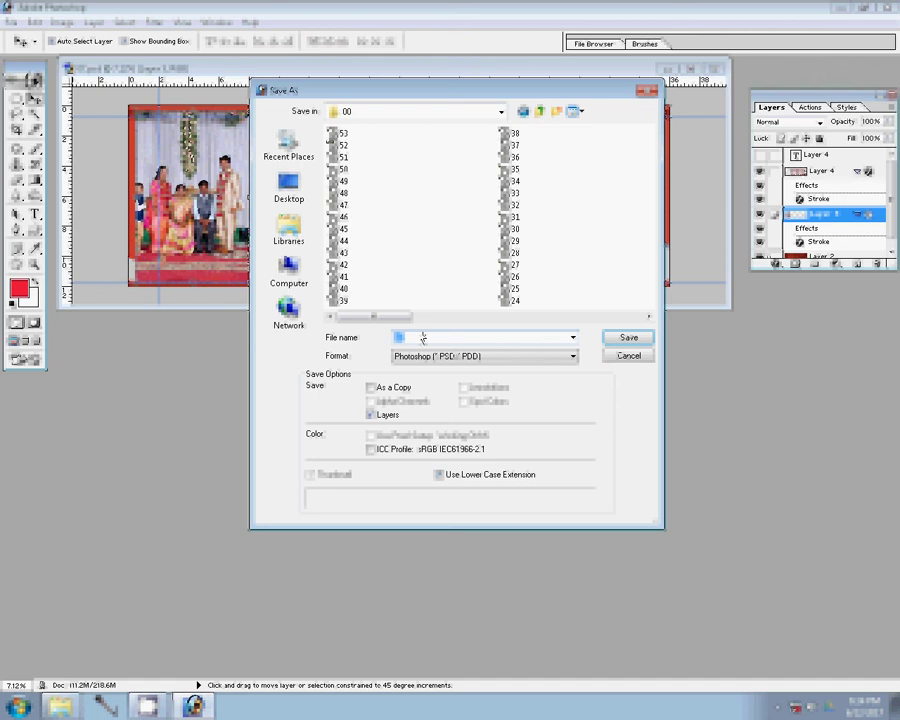
pyautogui.write('5')
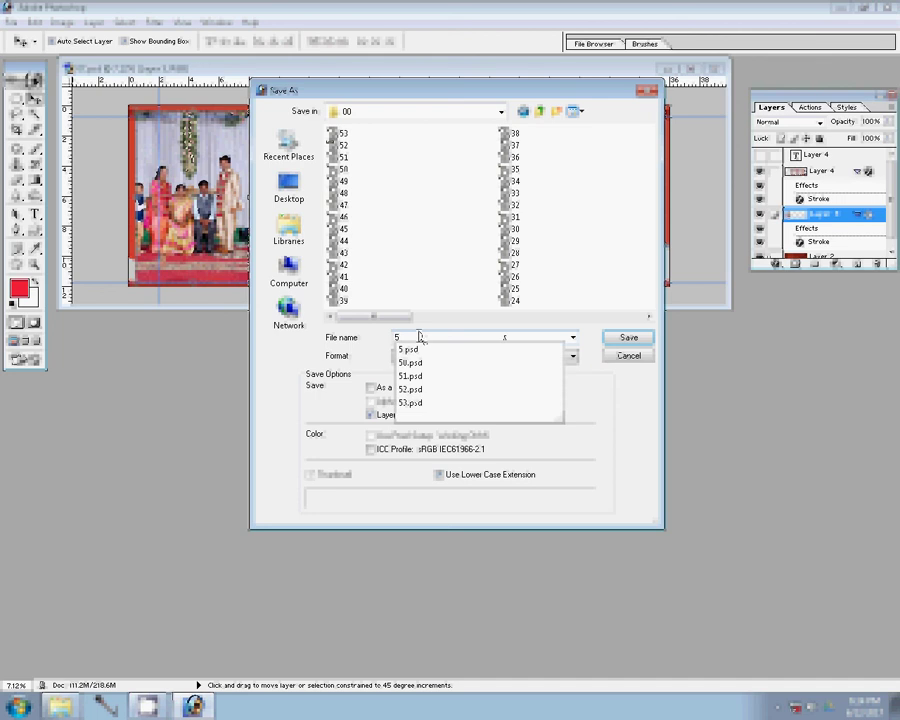
pyautogui.write('4')
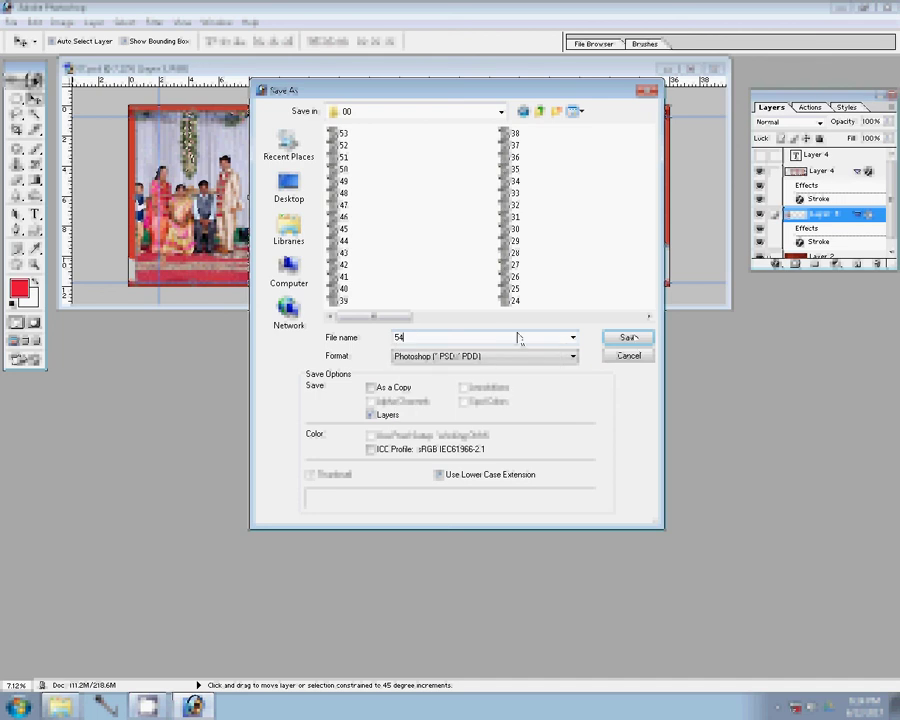
pyautogui.press('Return')
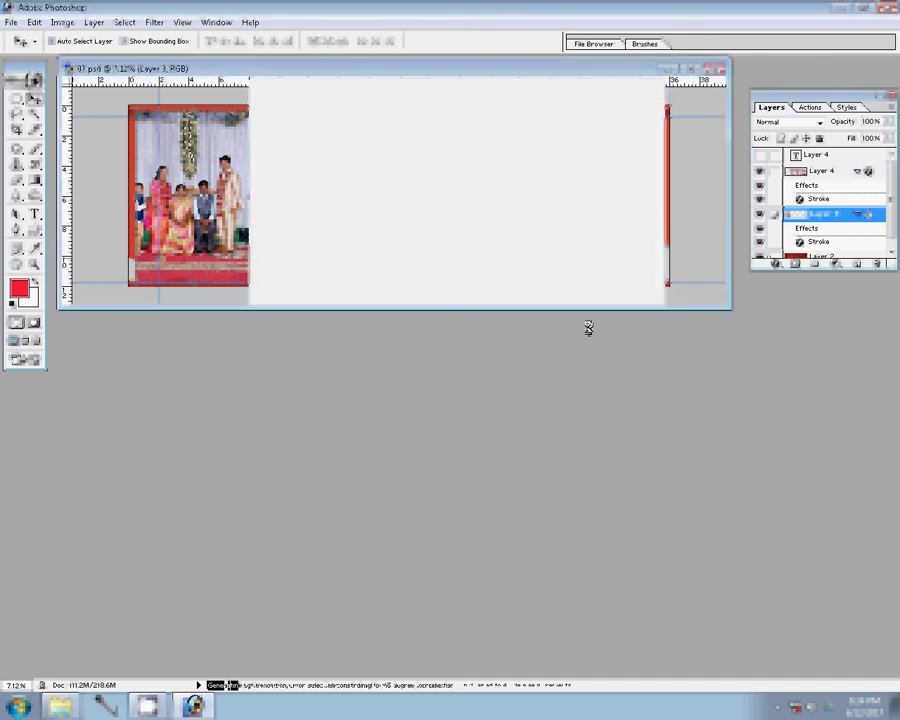